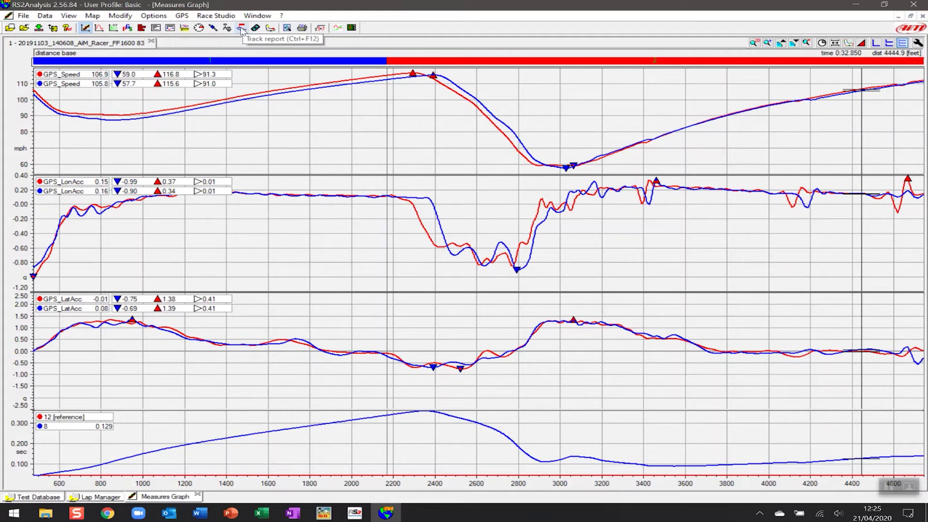
Open the Track report showing both laps' speed-coloured map of Silverstone with corner notes.
{"action": "left_click", "coordinate": [242, 30]}
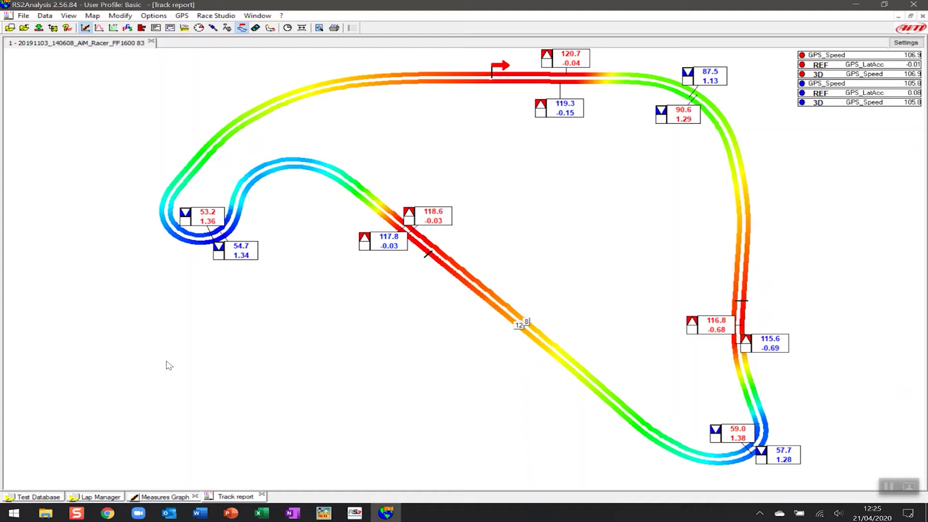
{"action": "left_click", "coordinate": [97, 16]}
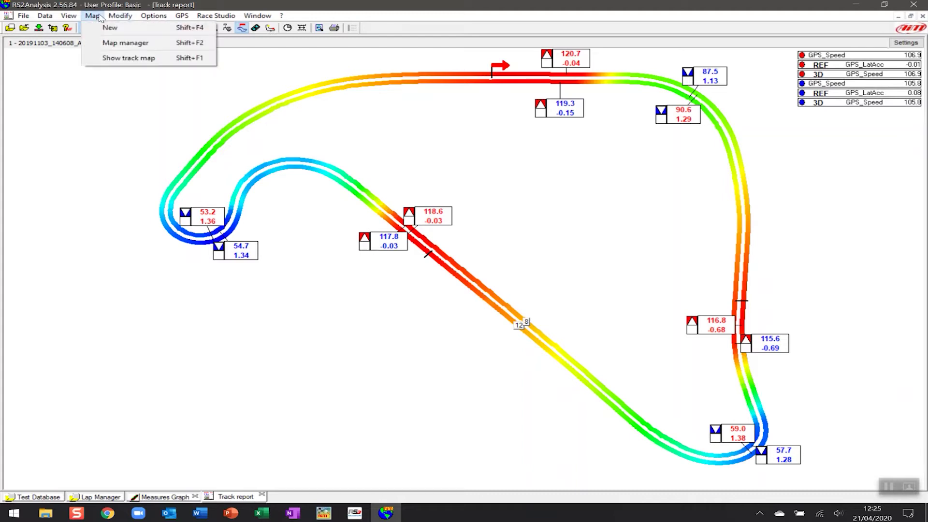
{"action": "left_click", "coordinate": [99, 16]}
{"action": "left_click", "coordinate": [96, 16]}
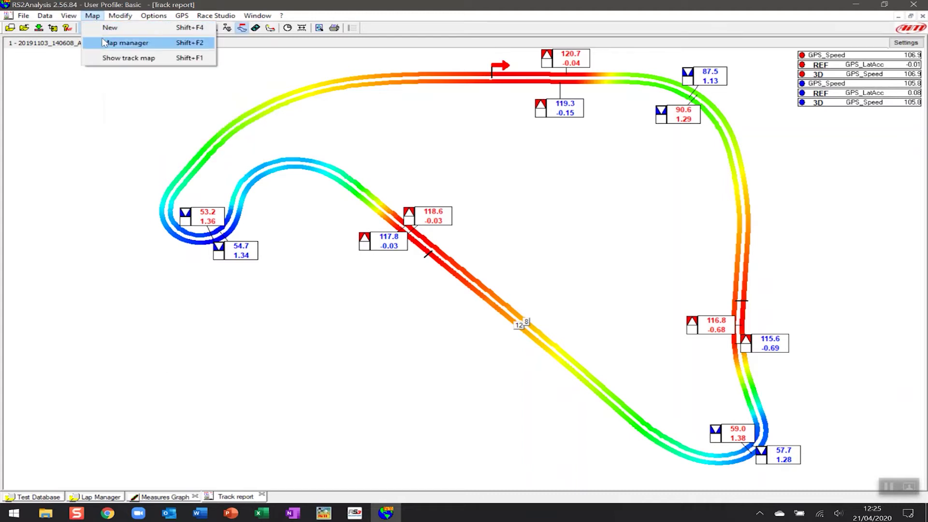
{"action": "left_click", "coordinate": [105, 43]}
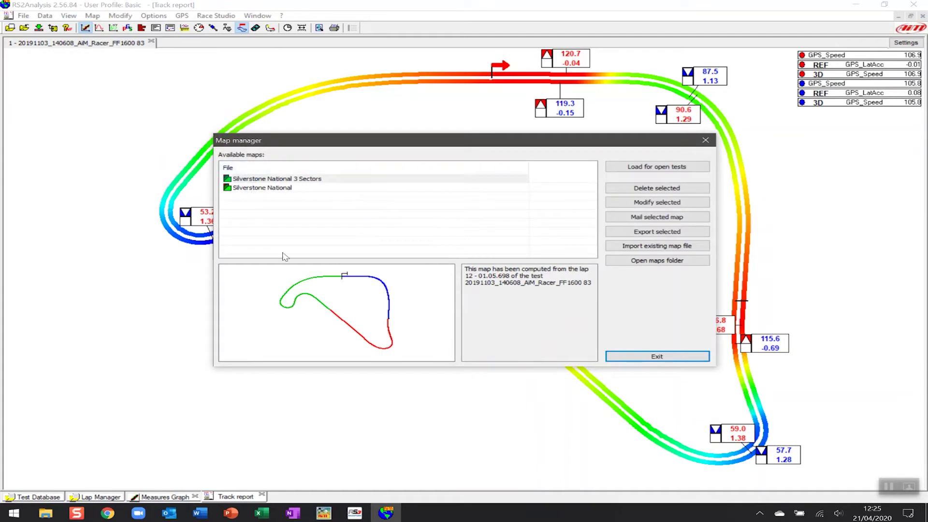
{"action": "left_click", "coordinate": [682, 359]}
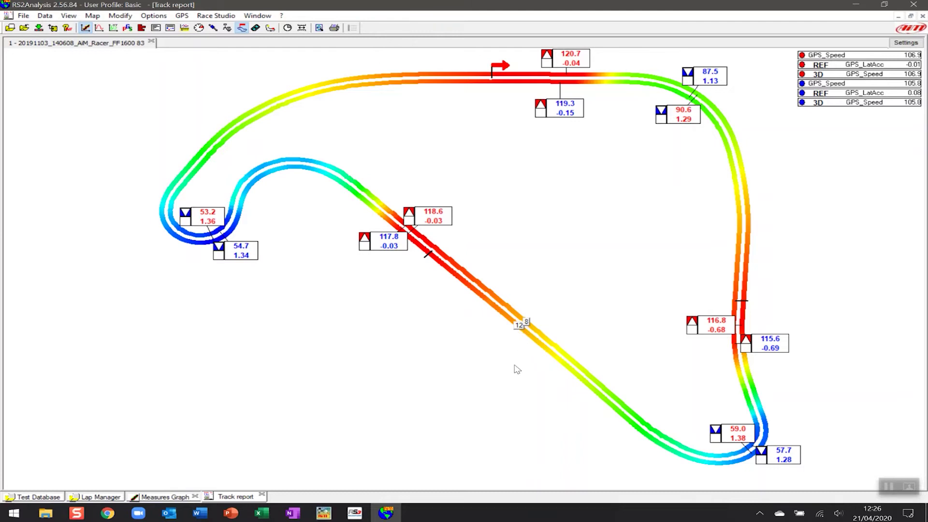
Toggle the Measures and laps panel on and off with F9, then return to the Measures Graph.
{"action": "key", "text": "F9"}
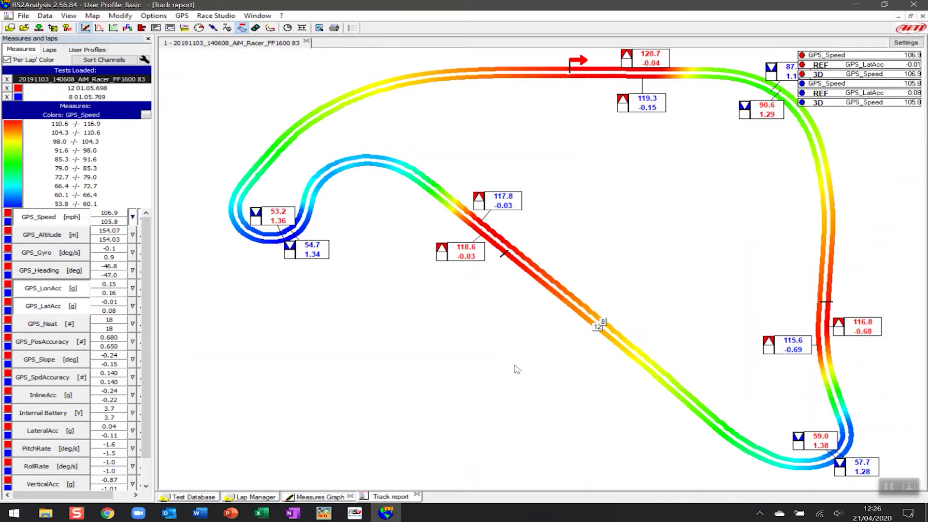
{"action": "key", "text": "F9"}
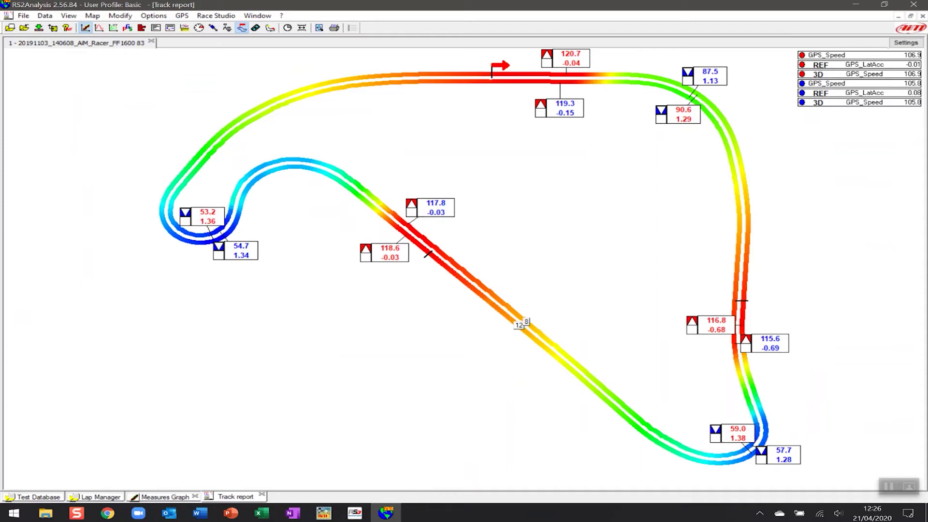
{"action": "left_click", "coordinate": [169, 501]}
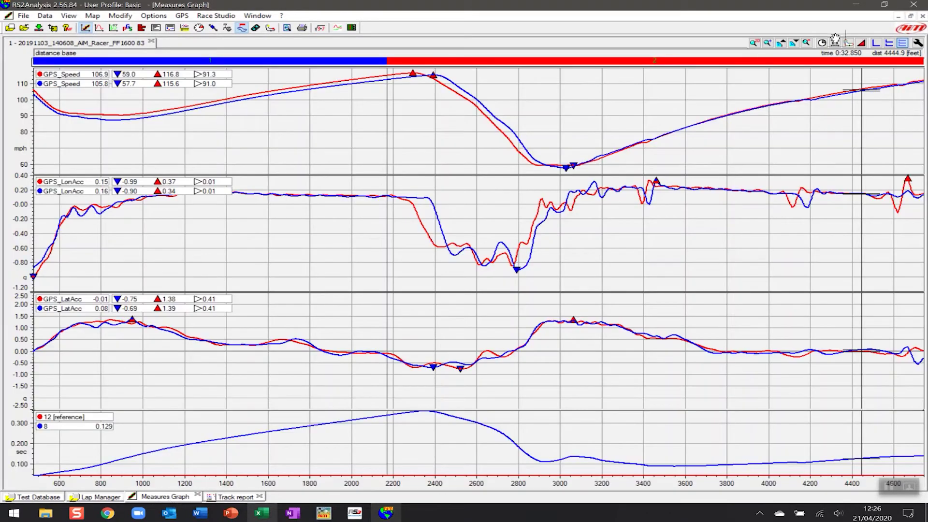
Zoom the graphs to the full lap, set the position near 817 ft, and reopen the Track report with the laps panel.
{"action": "left_click", "coordinate": [807, 42]}
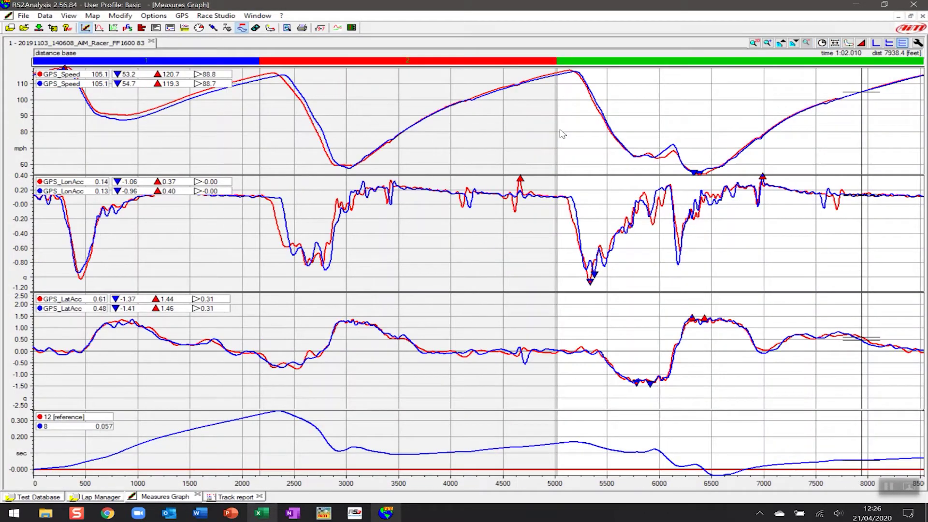
{"action": "left_click", "coordinate": [120, 125]}
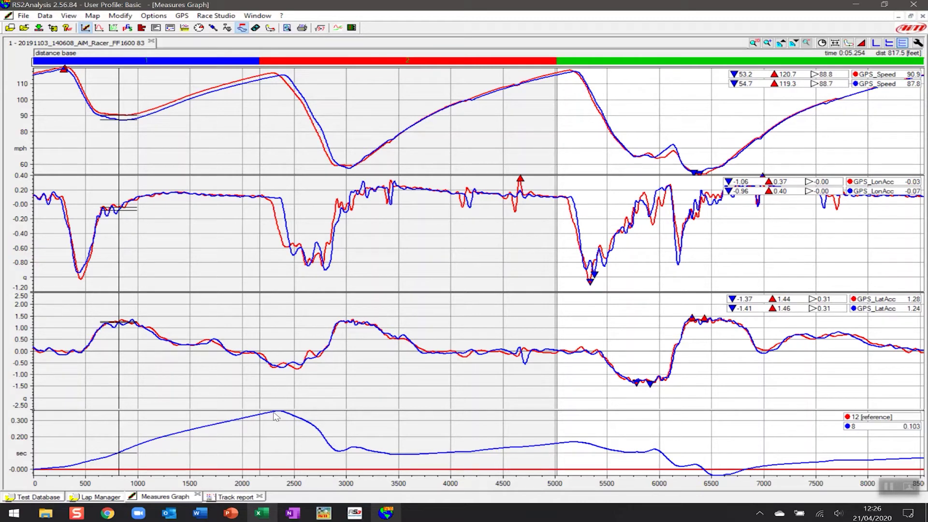
{"action": "left_click", "coordinate": [229, 499]}
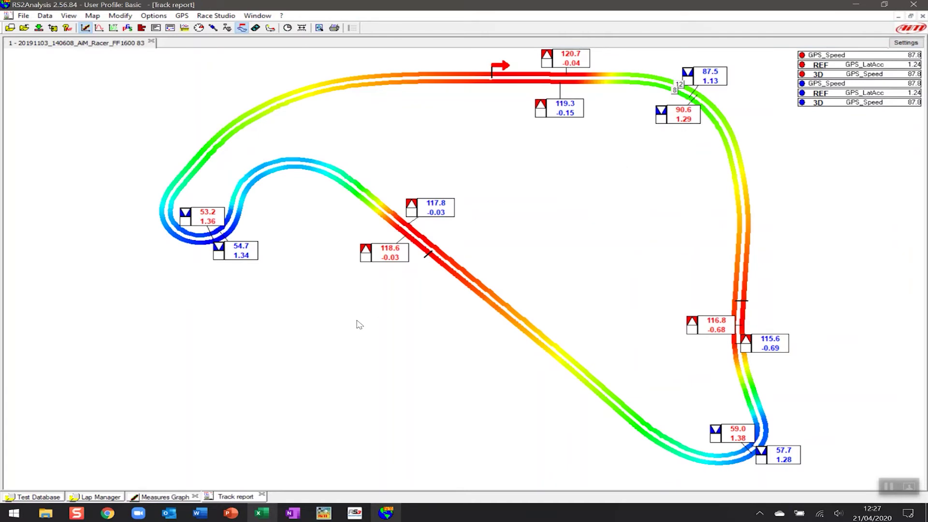
{"action": "key", "text": "F5"}
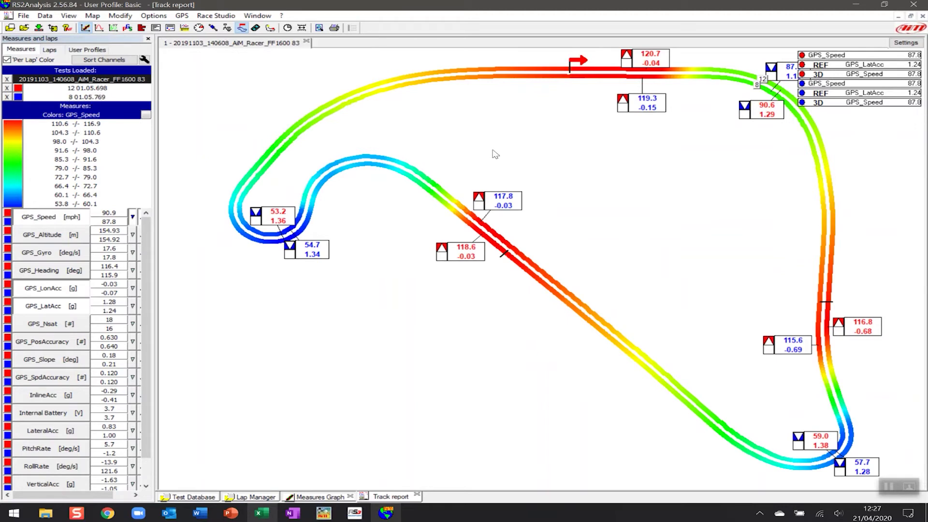
{"action": "key", "text": "ctrl+m"}
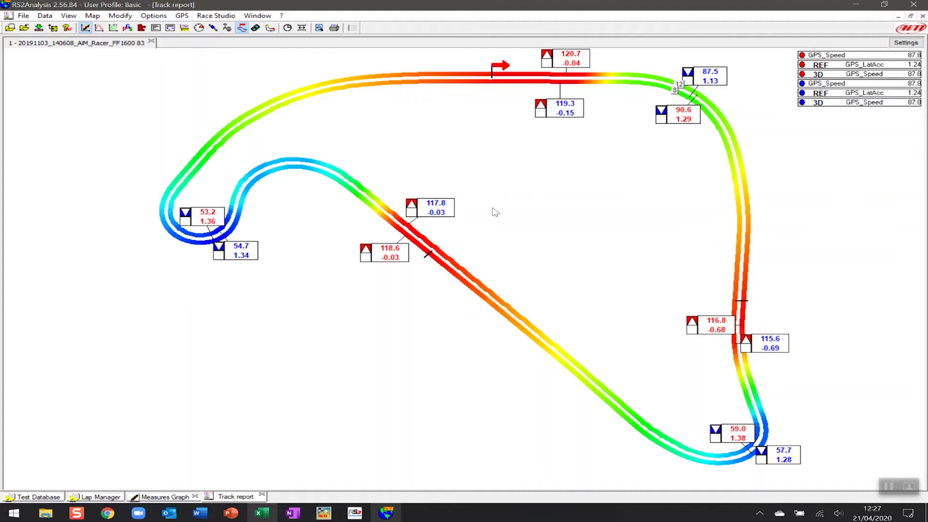
Open the track report Settings dialog and list the 3D Channel colouring options.
{"action": "double_click", "coordinate": [526, 188]}
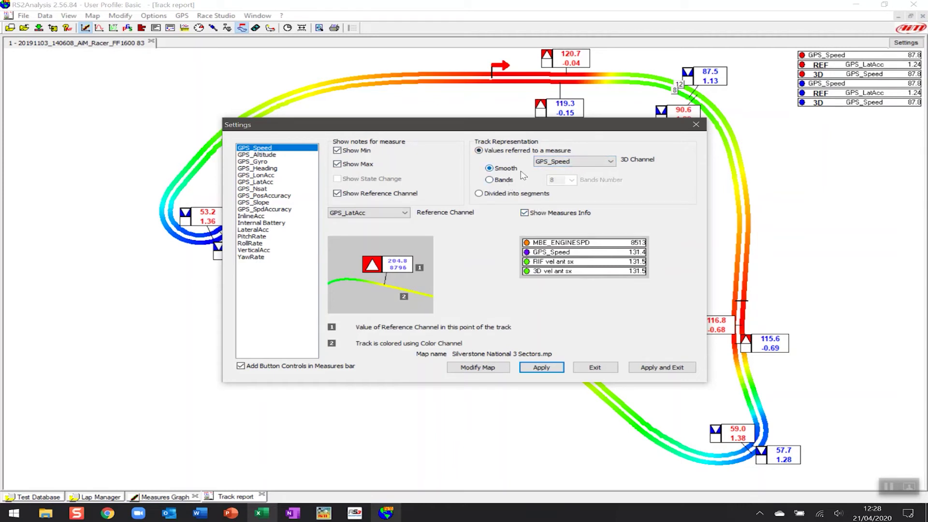
{"action": "left_click", "coordinate": [560, 164]}
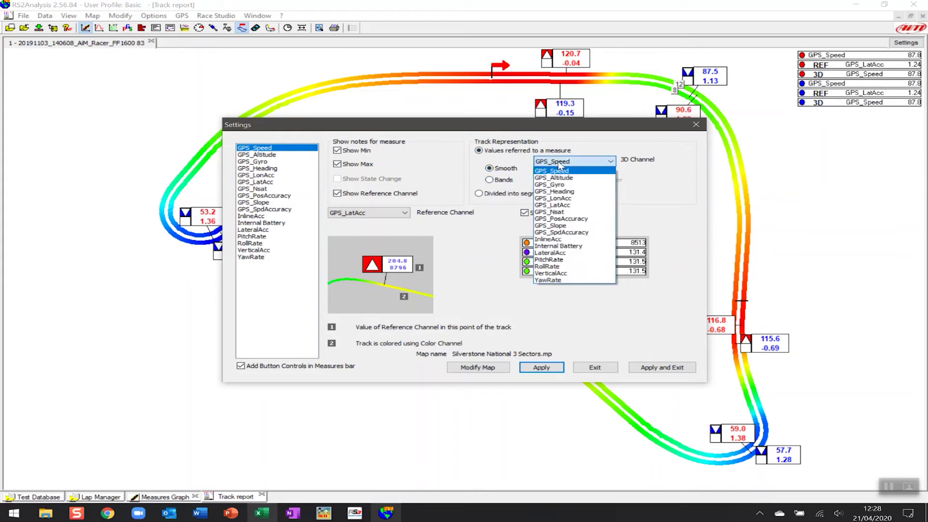
Leave GPS_Speed as the track colouring channel and confirm with Apply and Exit.
{"action": "left_click", "coordinate": [560, 165]}
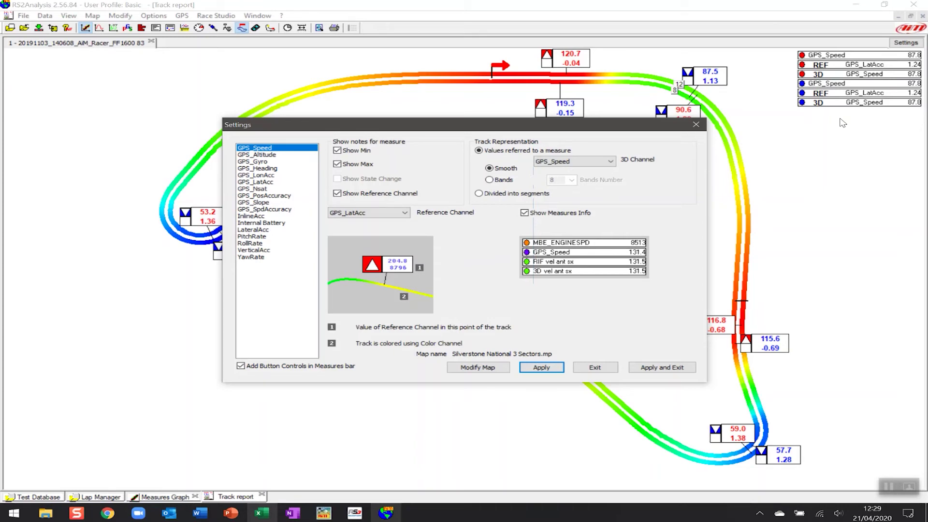
{"action": "left_click", "coordinate": [670, 370]}
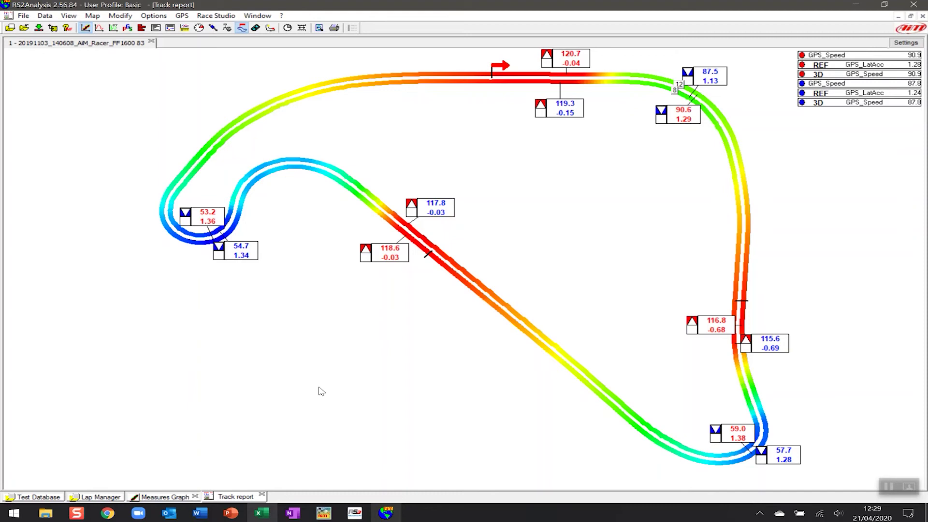
{"action": "key", "text": "ctrl+m"}
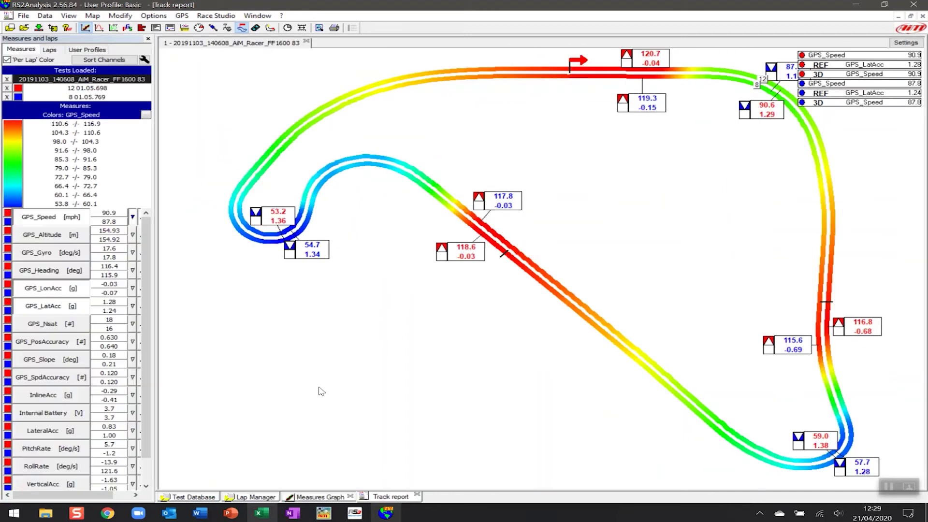
{"action": "left_click", "coordinate": [49, 49]}
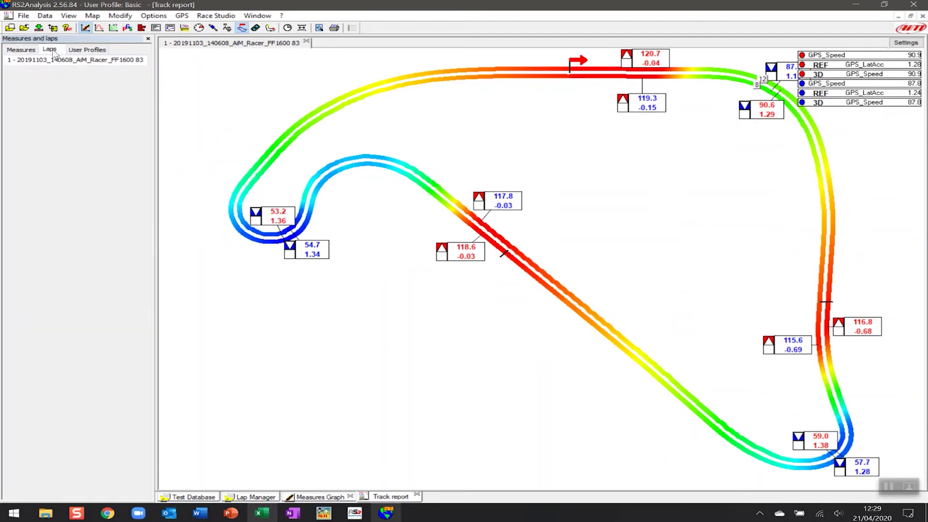
{"action": "left_click", "coordinate": [8, 160]}
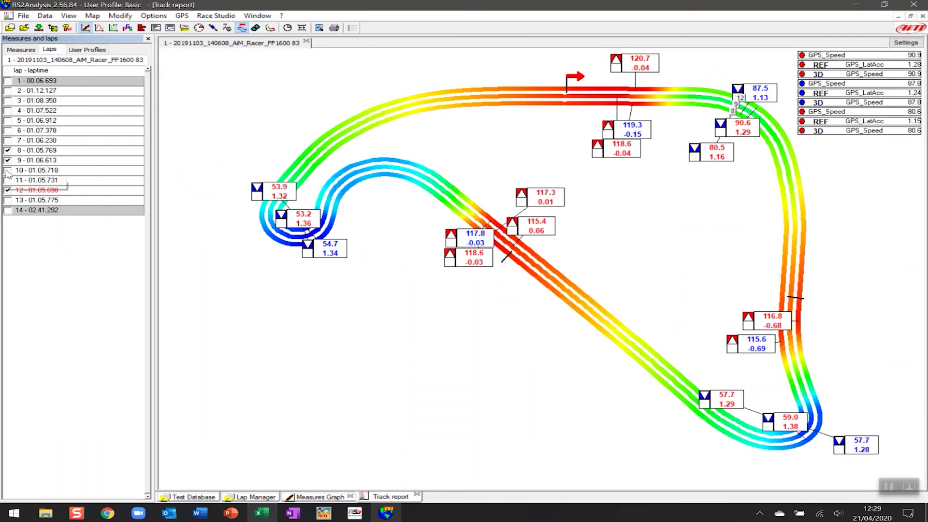
{"action": "left_click", "coordinate": [8, 171]}
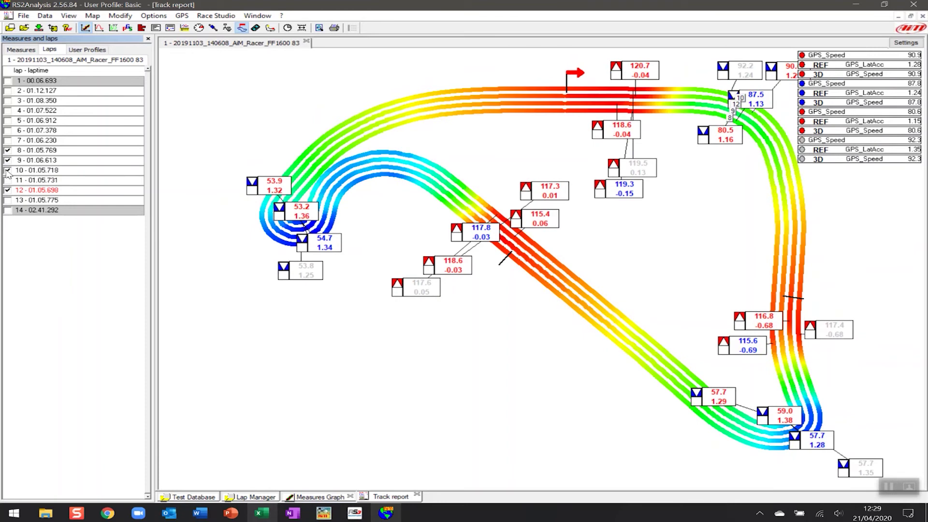
{"action": "left_click", "coordinate": [8, 170]}
{"action": "left_click", "coordinate": [8, 160]}
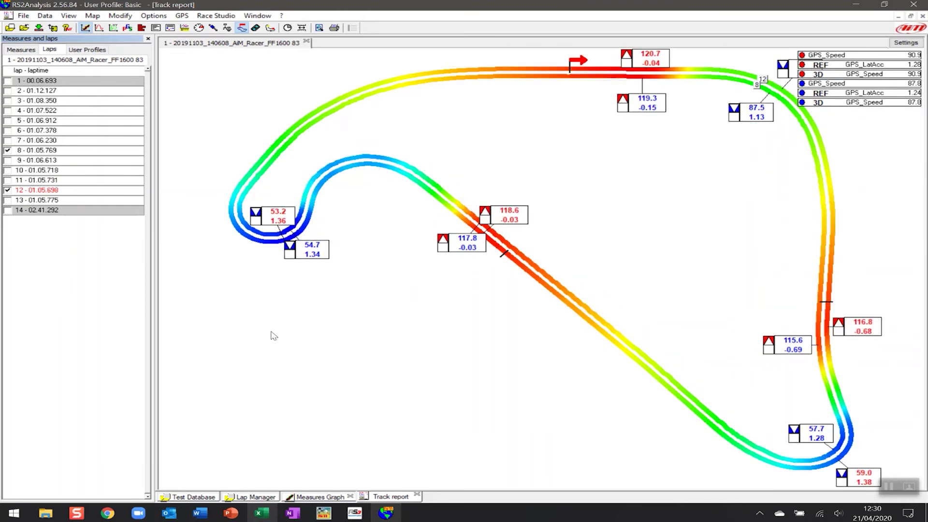
Hide the side panel and load the Silverstone National map onto the open laps from the Map manager.
{"action": "key", "text": "F2"}
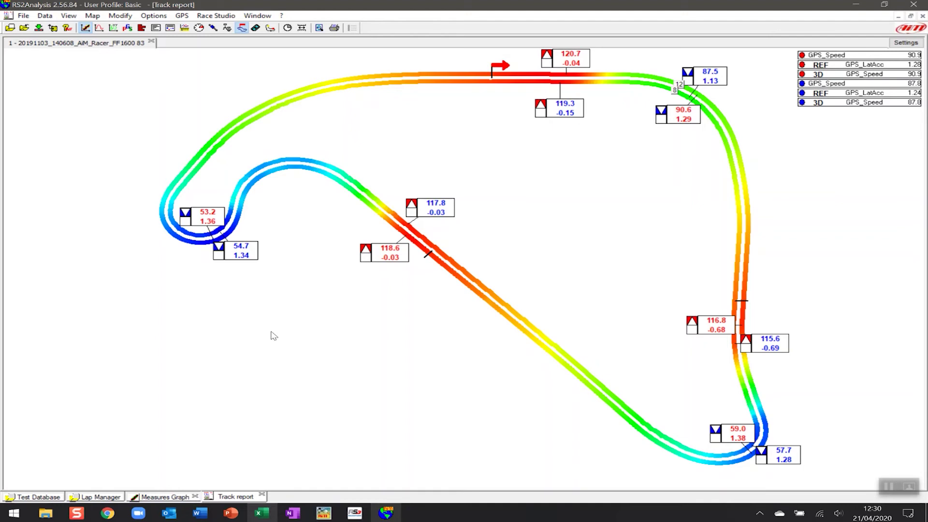
{"action": "left_click", "coordinate": [93, 16]}
{"action": "left_click", "coordinate": [117, 42]}
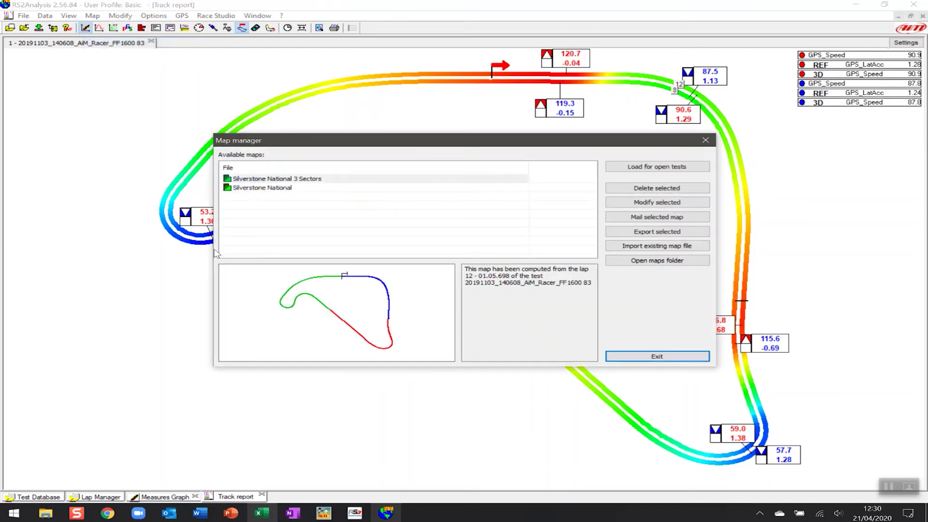
{"action": "left_click", "coordinate": [265, 189]}
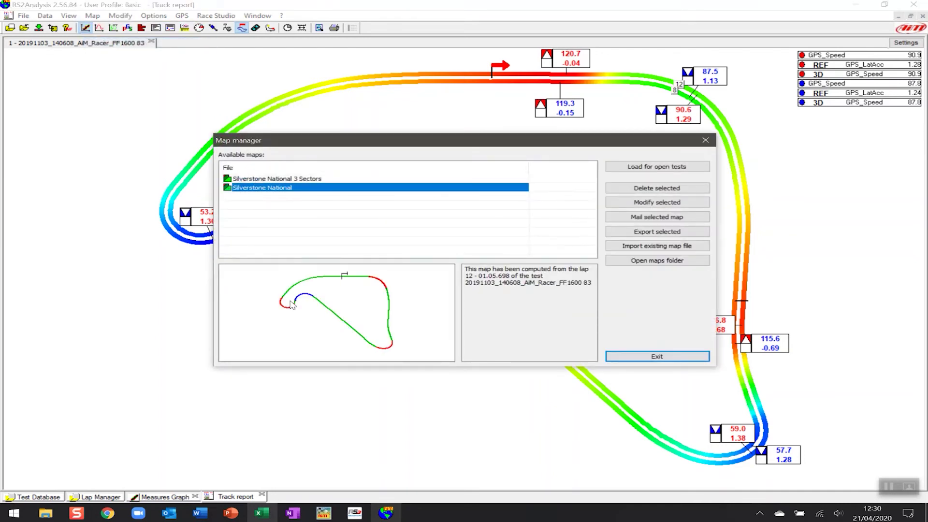
{"action": "left_click", "coordinate": [657, 166]}
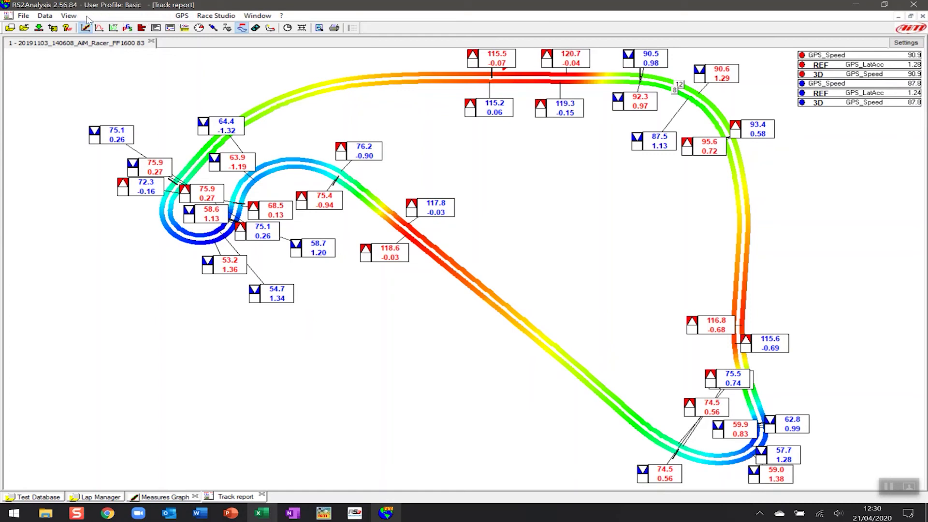
{"action": "left_click", "coordinate": [89, 16]}
Load the Silverstone National 3 Sectors map from the Map manager onto the open laps.
{"action": "left_click", "coordinate": [125, 42]}
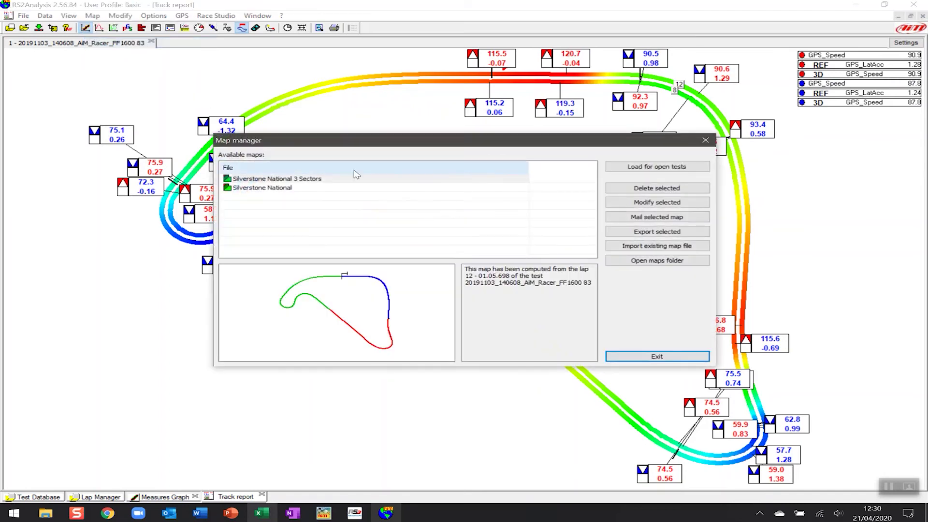
{"action": "left_click", "coordinate": [278, 182]}
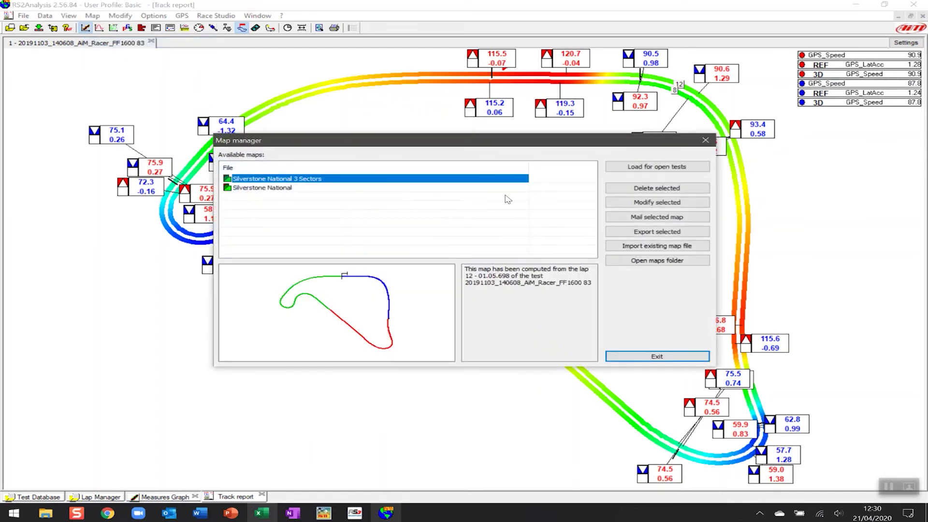
{"action": "left_click", "coordinate": [672, 169]}
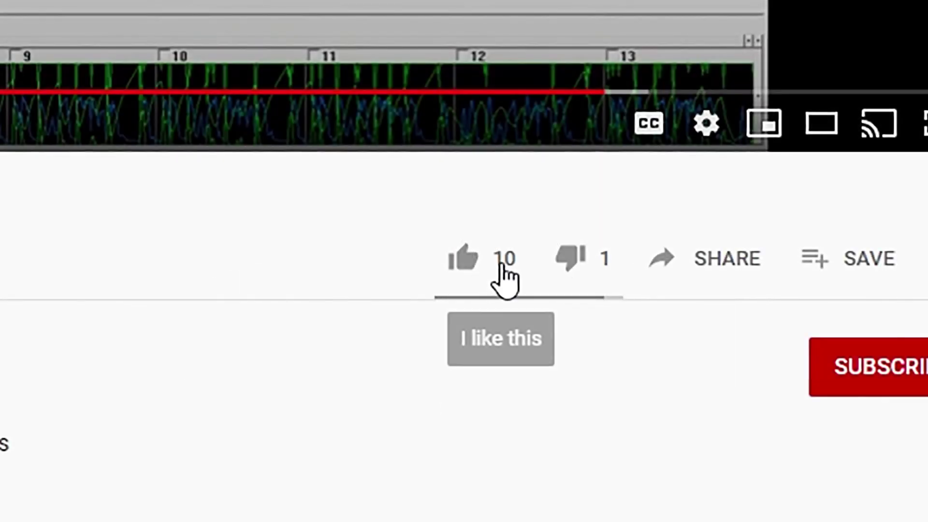
Like the video and post the comment 'Awesome!'.
{"action": "left_click", "coordinate": [504, 278]}
{"action": "scroll", "coordinate": [489, 274], "scroll_direction": "down", "scroll_amount": 10}
{"action": "left_click", "coordinate": [469, 285]}
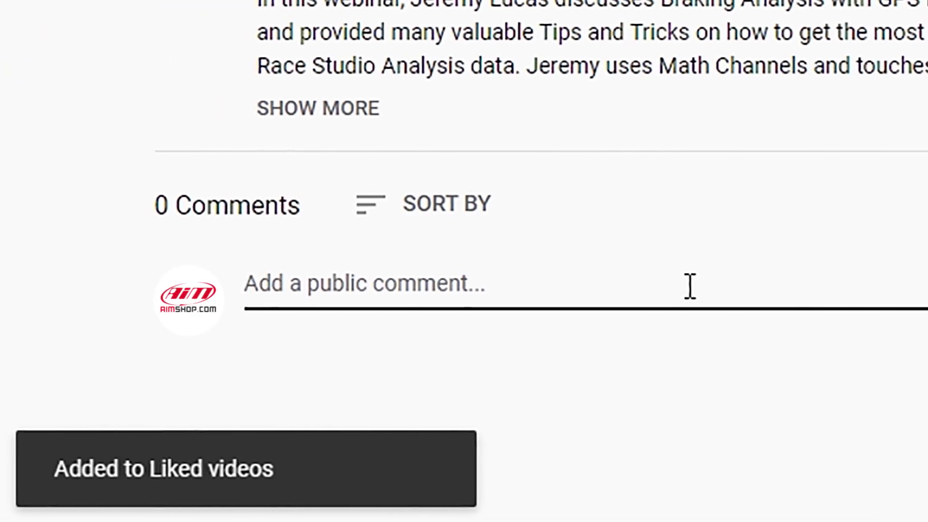
{"action": "type", "text": "Awesome!"}
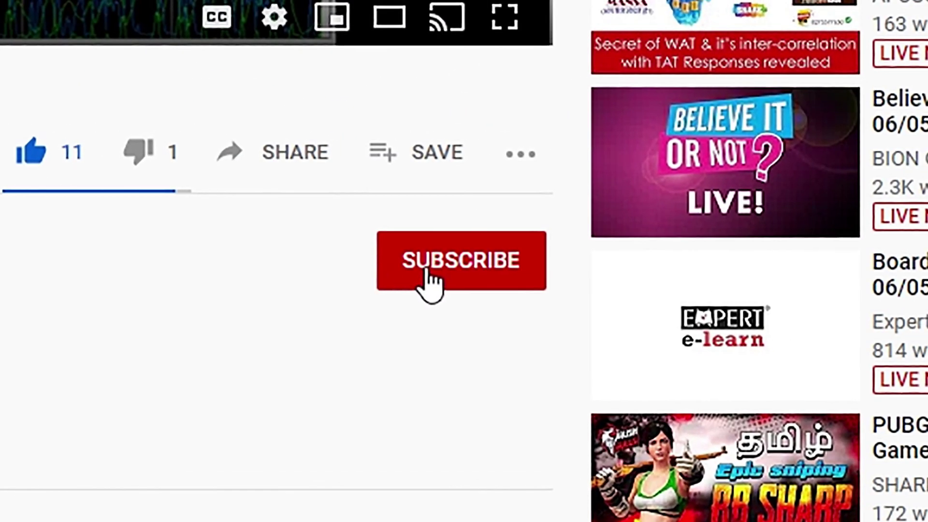
Subscribe to the channel with notifications set to All.
{"action": "left_click", "coordinate": [428, 270]}
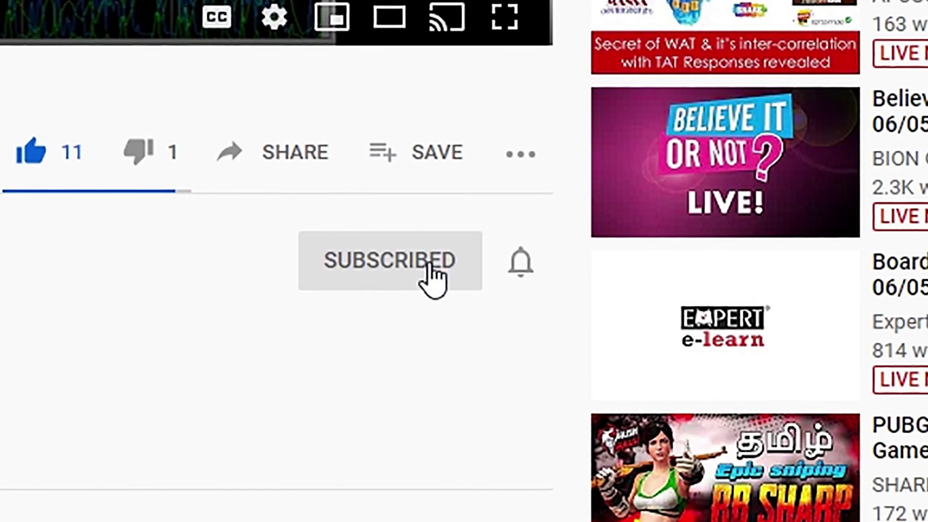
{"action": "left_click", "coordinate": [523, 269]}
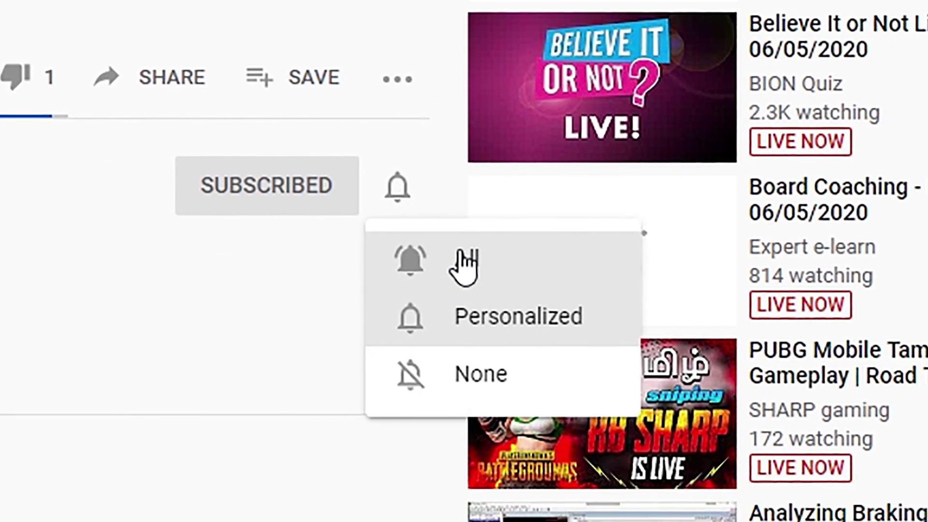
{"action": "left_click", "coordinate": [530, 340]}
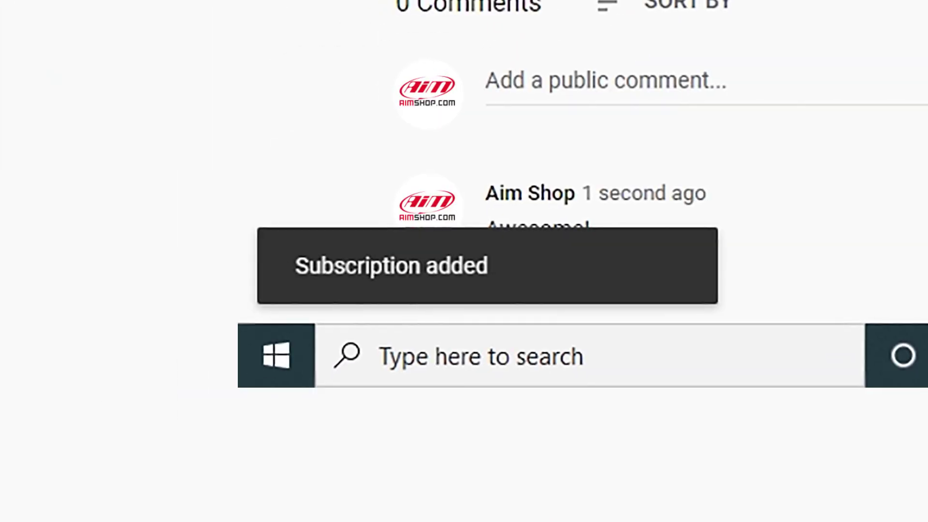